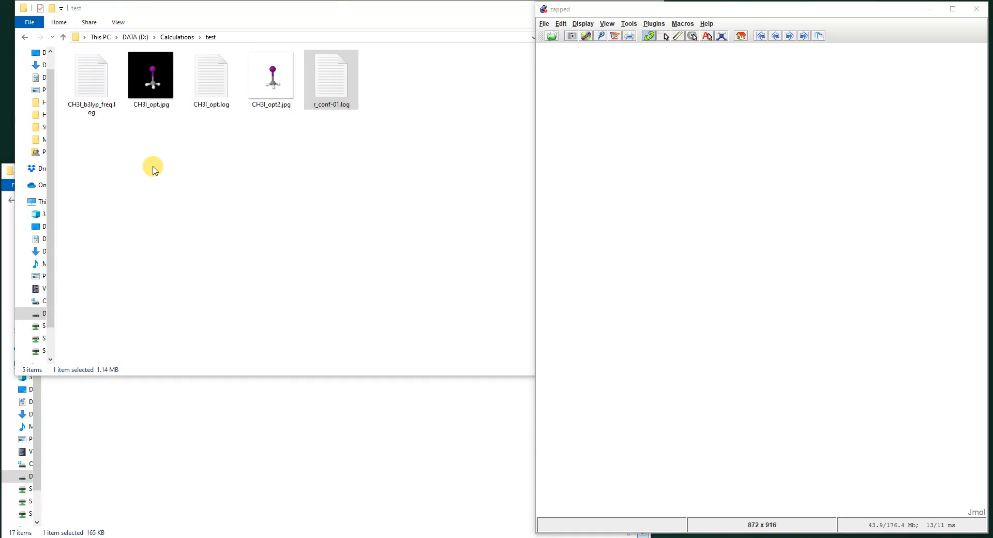
Open CH3I_b3lyp_freq.log in Notepad++ to examine its freq route line and input coordinates, and minimize the editor.
right_click(102, 91)
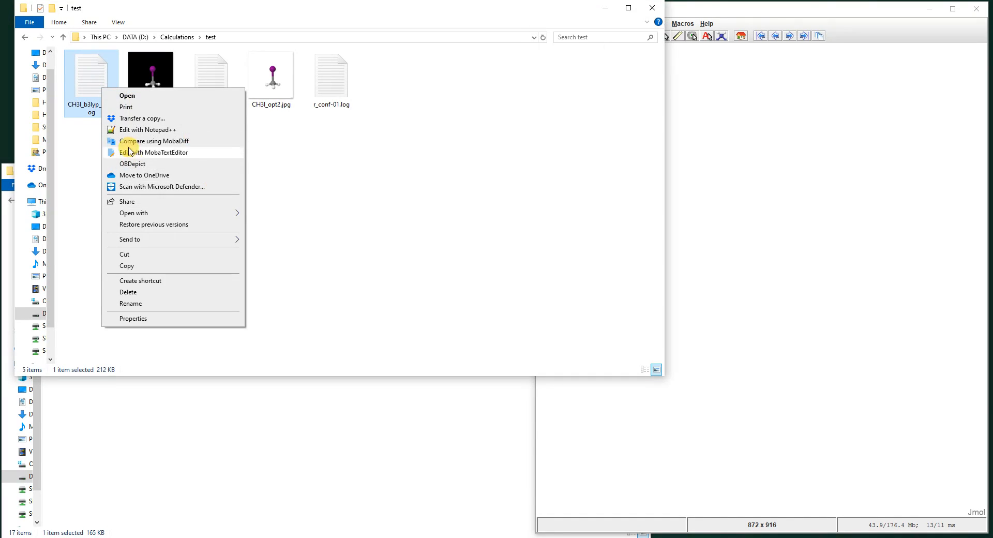
left_click(147, 130)
scroll(900, 305, "down", 20)
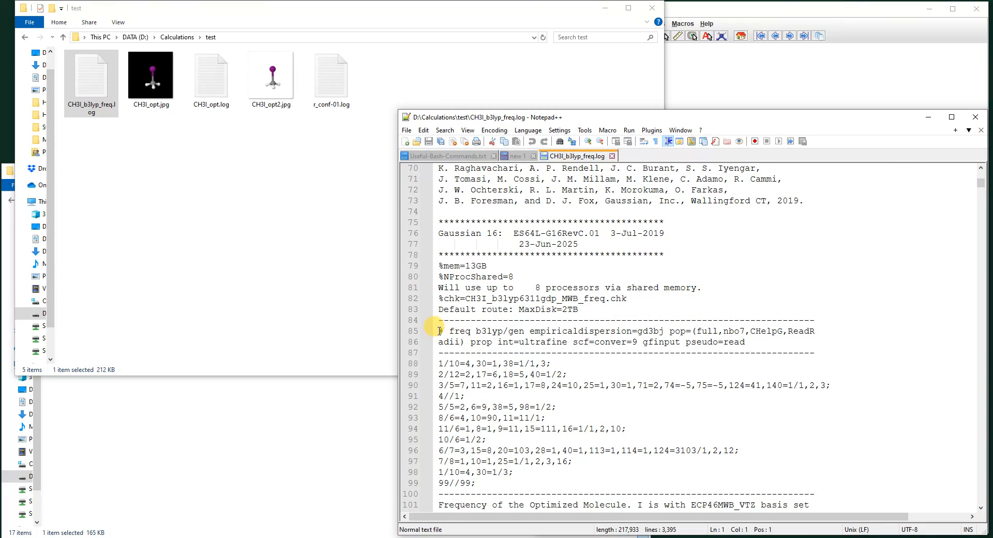
left_click_drag(444, 332, 471, 331)
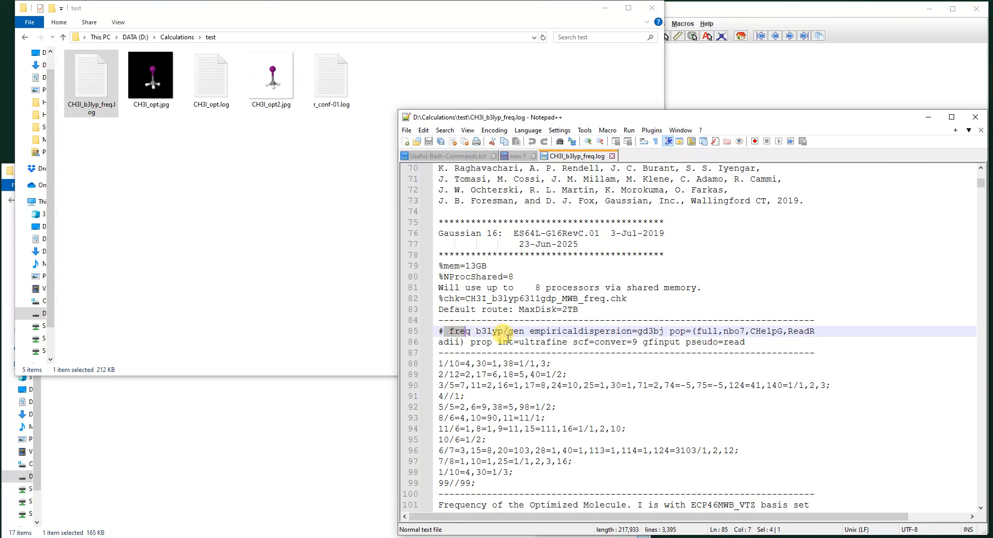
scroll(579, 341, "down", 8)
scroll(584, 343, "down", 4)
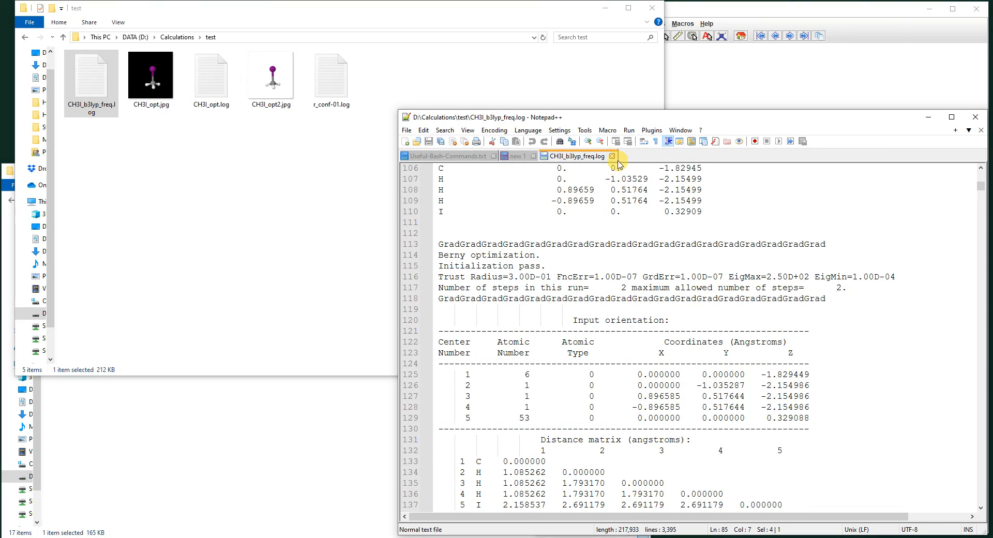
left_click(927, 117)
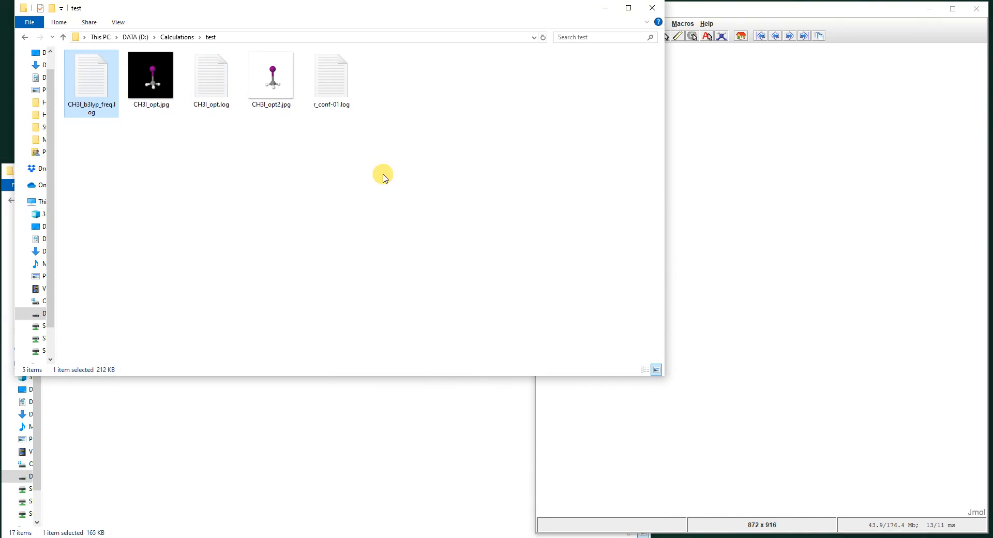
Load CH3I_b3lyp_freq.log from the test folder into Jmol and open the AtomSetChooser.
left_click_drag(89, 79, 752, 212)
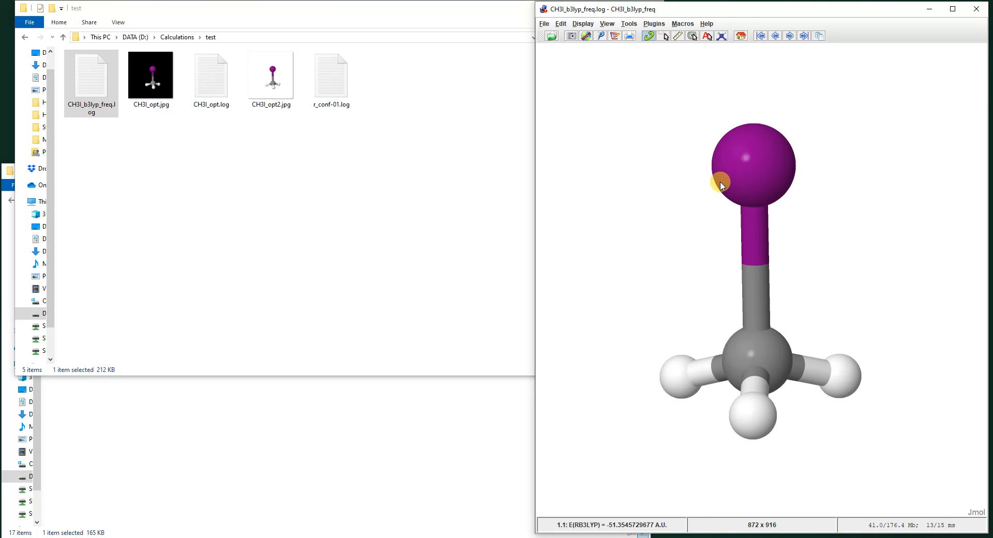
left_click(629, 24)
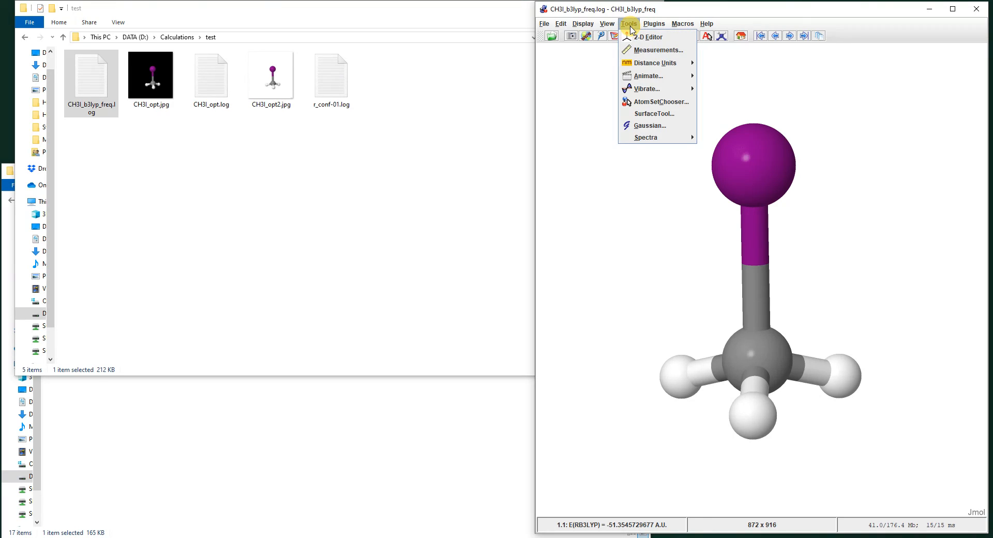
mouse_move(666, 93)
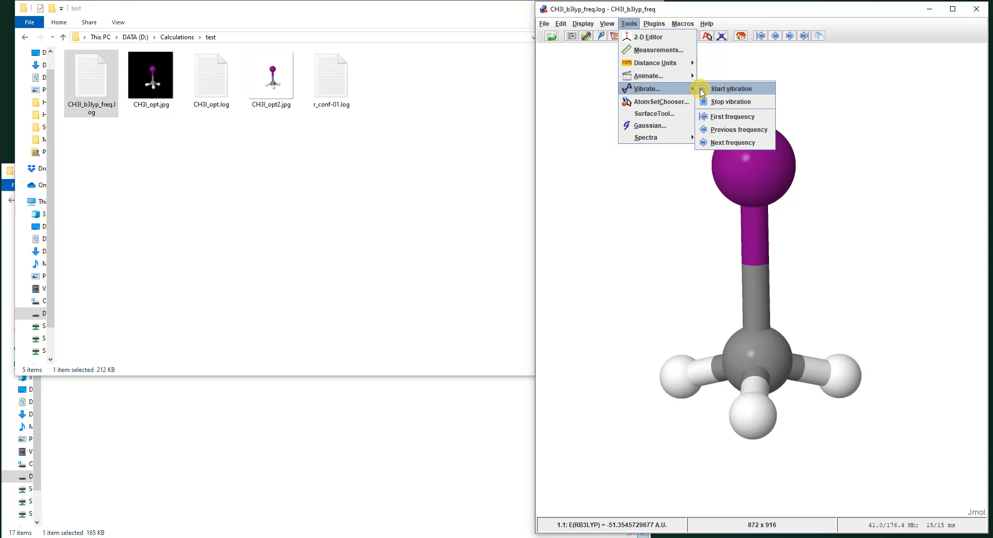
mouse_move(680, 137)
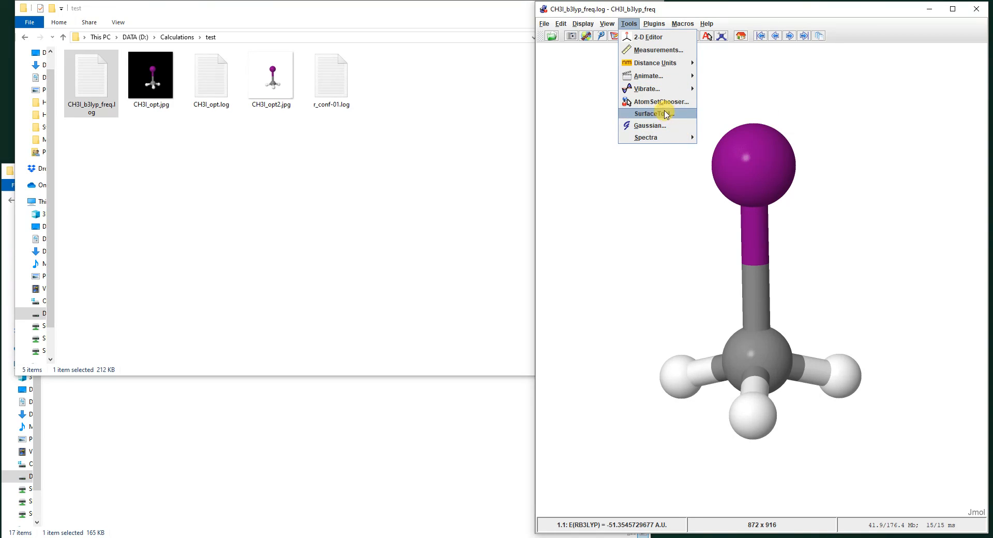
left_click(662, 102)
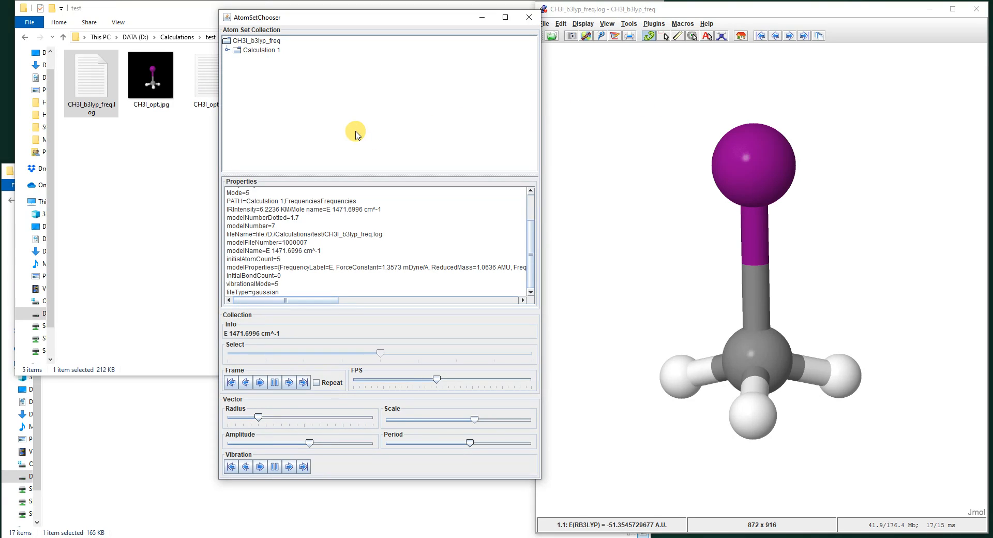
Expand Calculation 1 and its frequencies in the atom set collection and display the A 528.2879 cm^-1 mode.
double_click(248, 51)
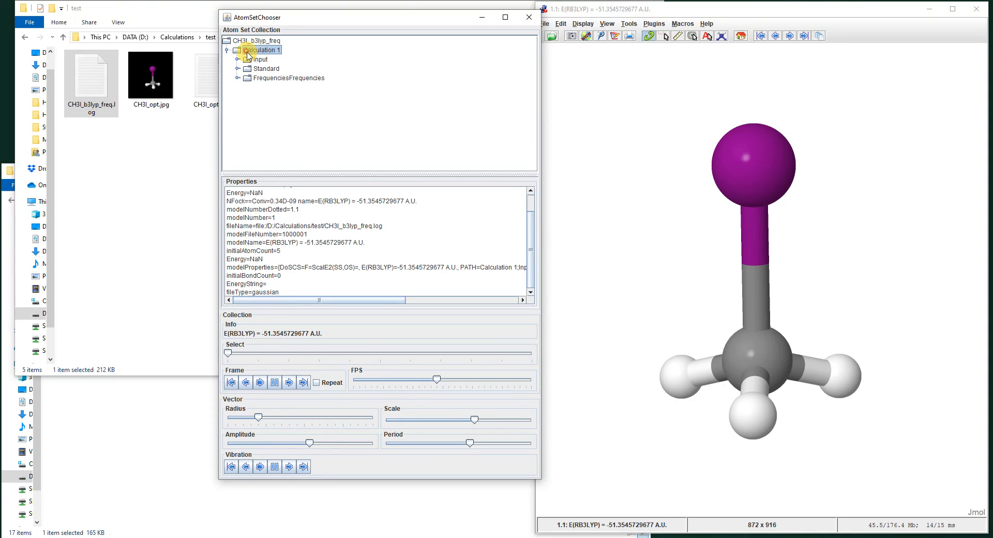
left_click(276, 80)
double_click(277, 80)
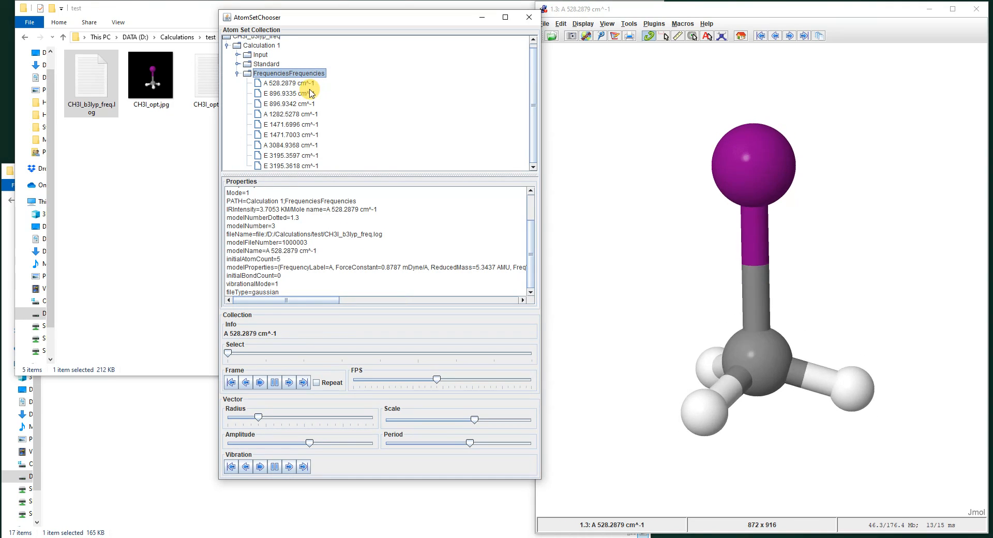
left_click(289, 84)
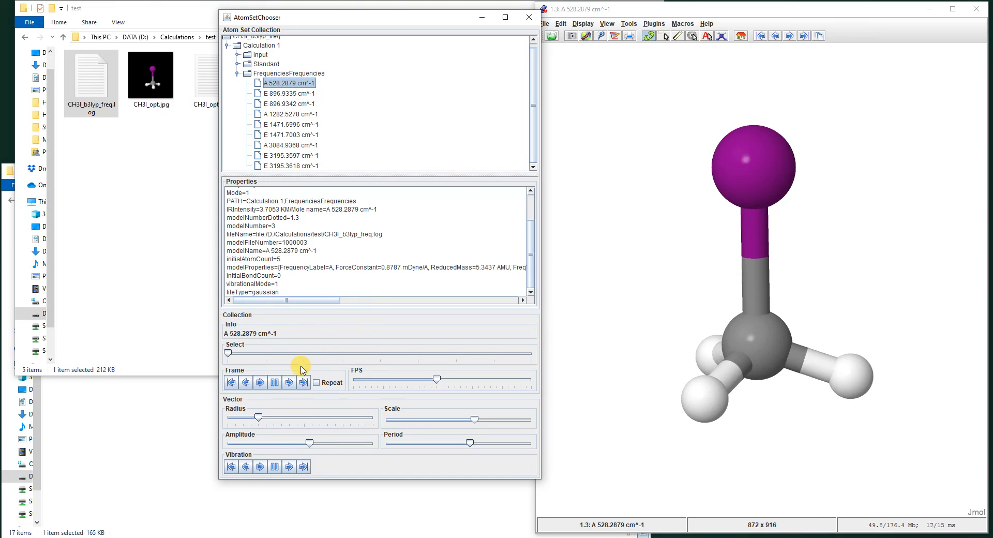
Review the vibrational modes by showing the last frame, selecting E 896.9335 cm^-1 and stepping forward to A 3084.9368 cm^-1.
left_click(303, 387)
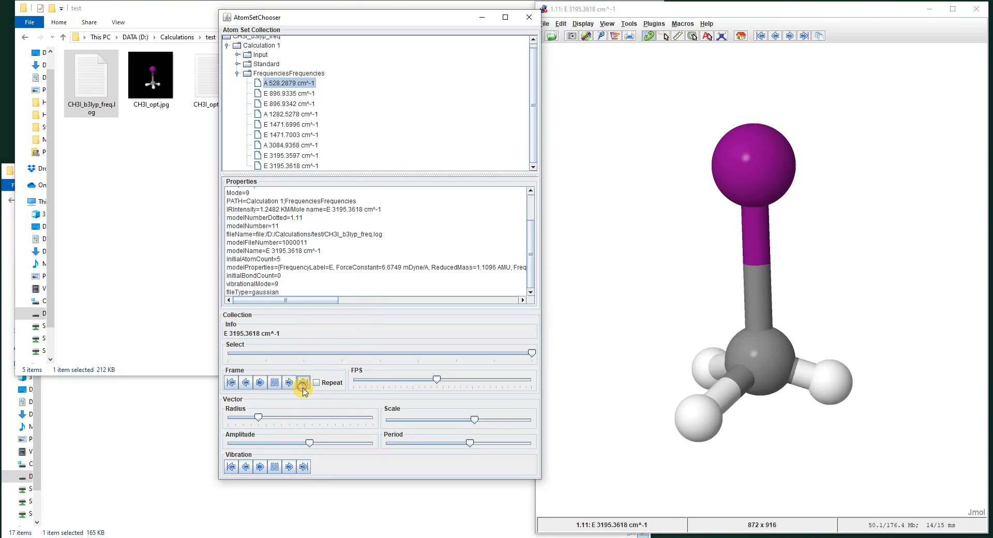
left_click(299, 95)
left_click(290, 386)
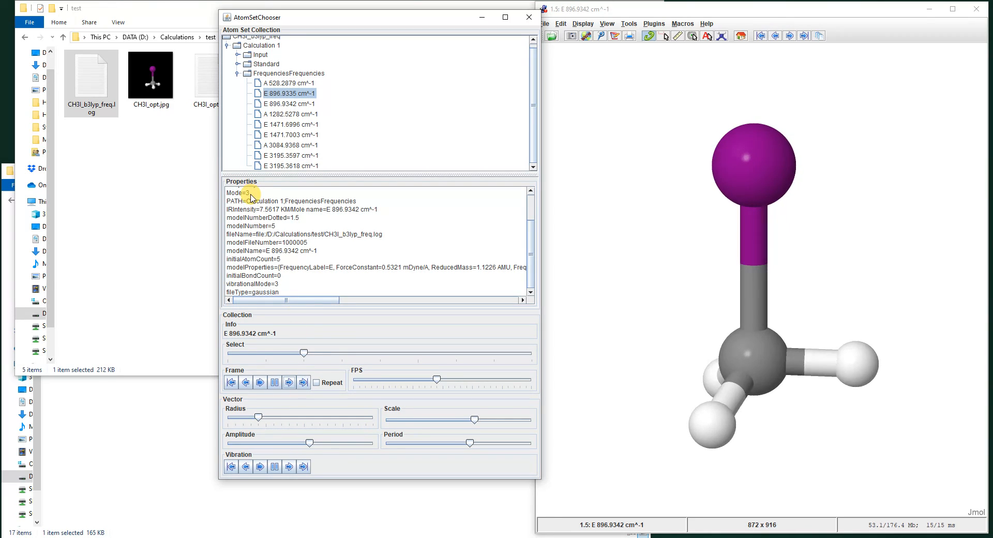
left_click(290, 384)
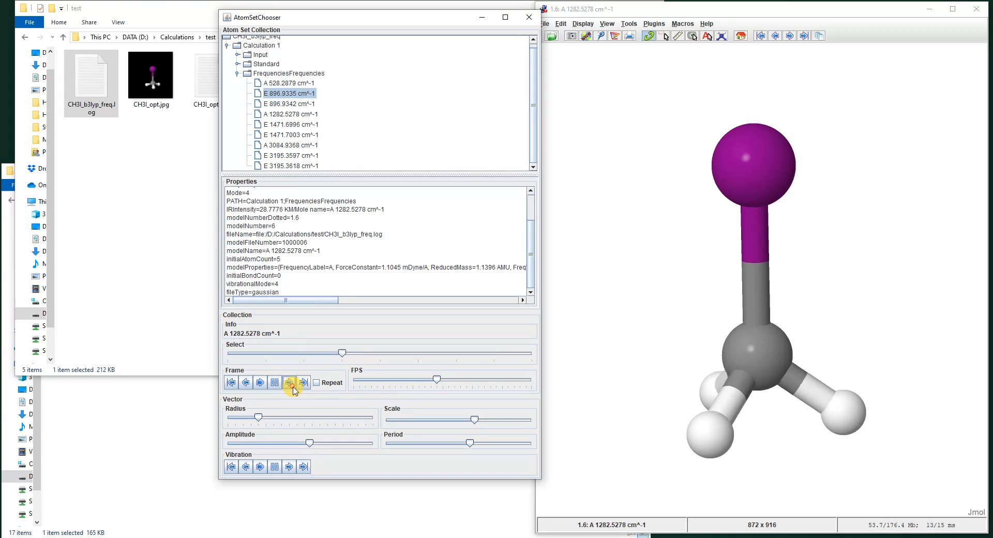
left_click(291, 384)
left_click(291, 384)
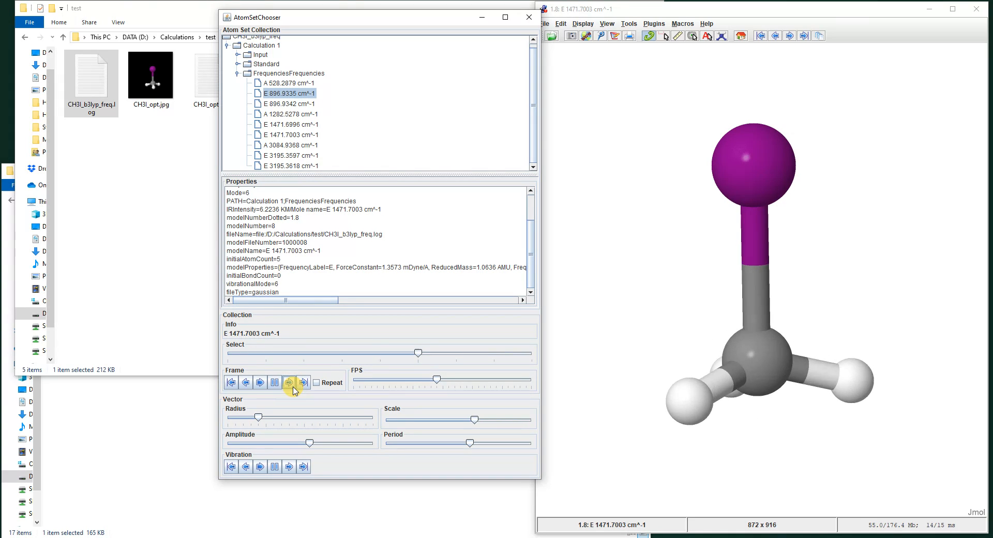
left_click(291, 384)
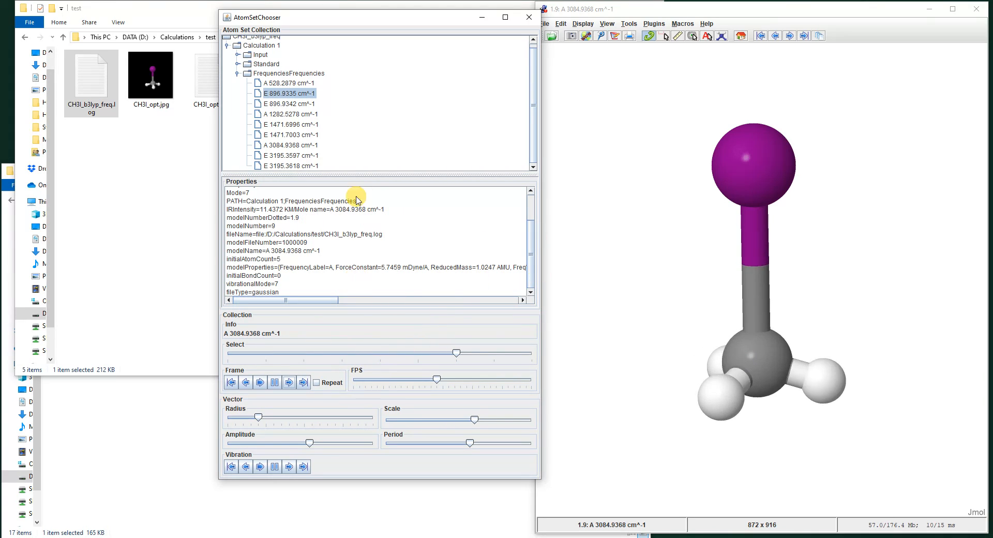
Display the E 3195.3618 cm^-1 mode, increase the vector radius to show displacement arrows, and adjust the amplitude, scale and period.
left_click(280, 165)
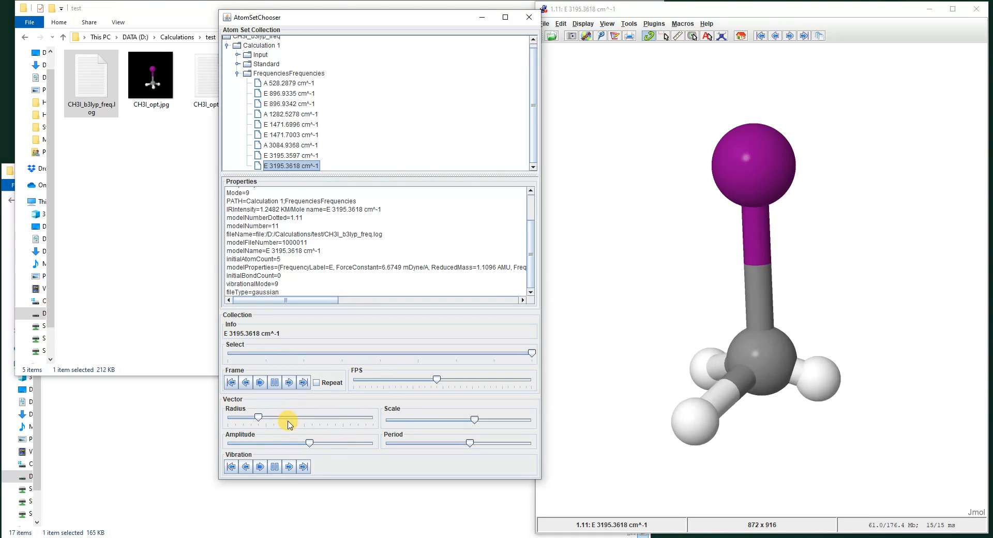
left_click_drag(259, 418, 283, 420)
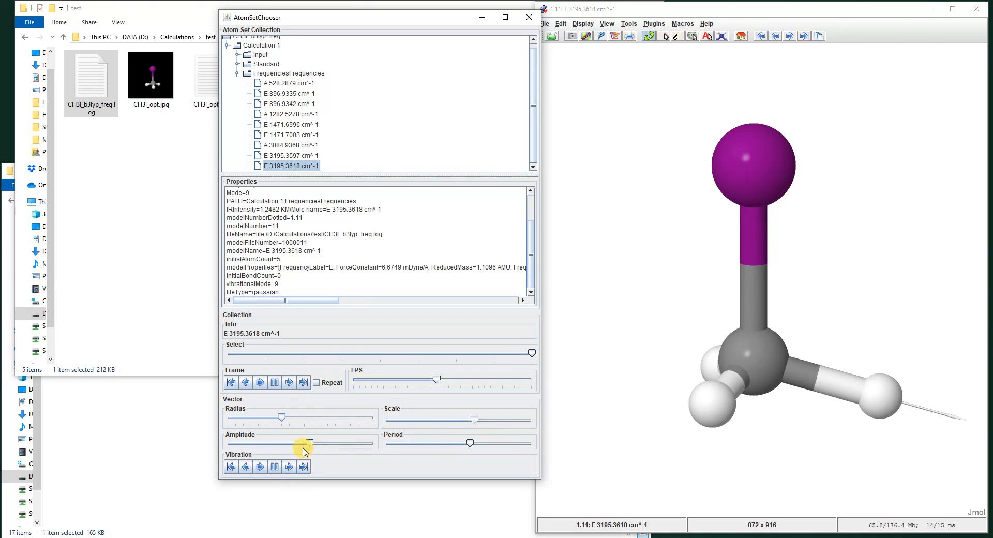
mouse_move(309, 443)
left_mouse_down()
mouse_move(249, 444)
mouse_move(313, 443)
left_mouse_up()
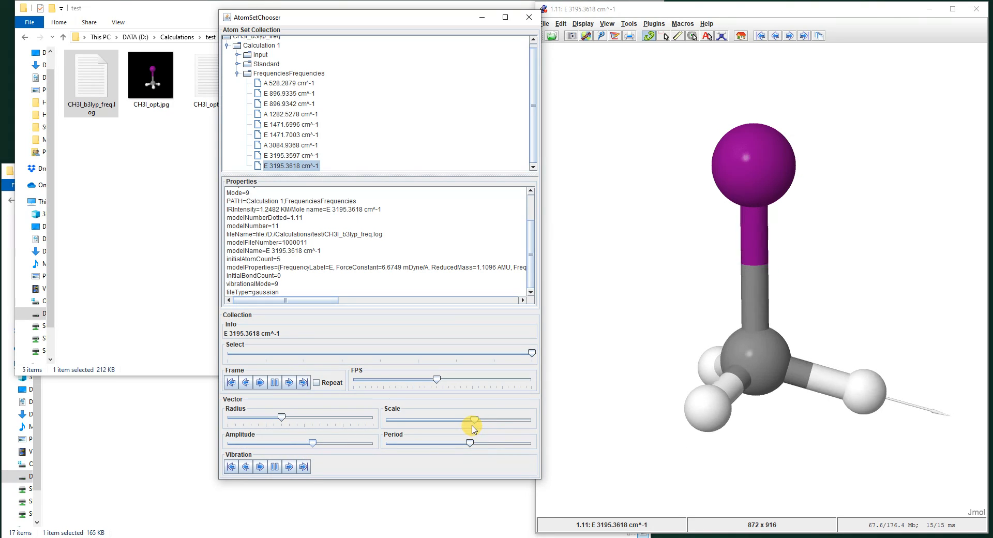
left_click_drag(476, 420, 528, 421)
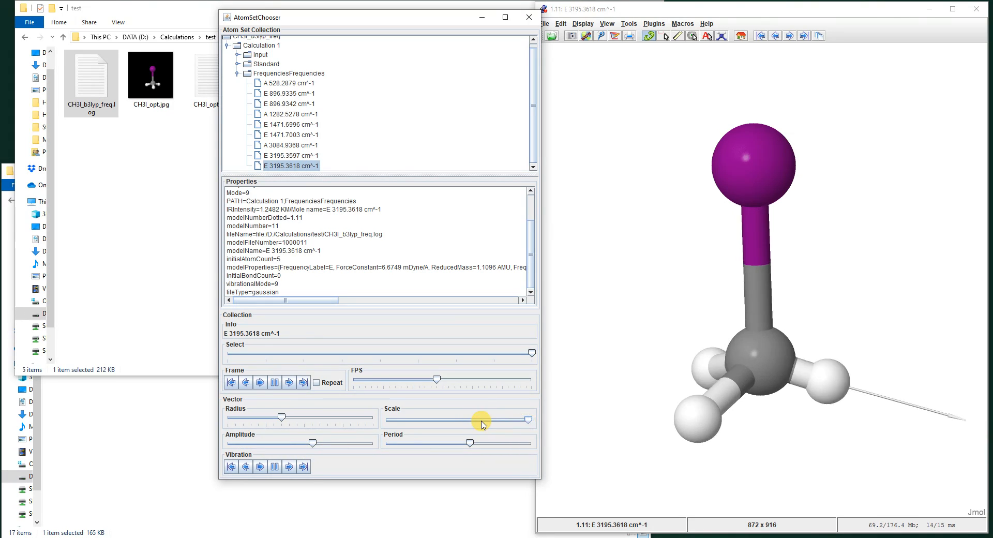
left_click_drag(526, 420, 467, 444)
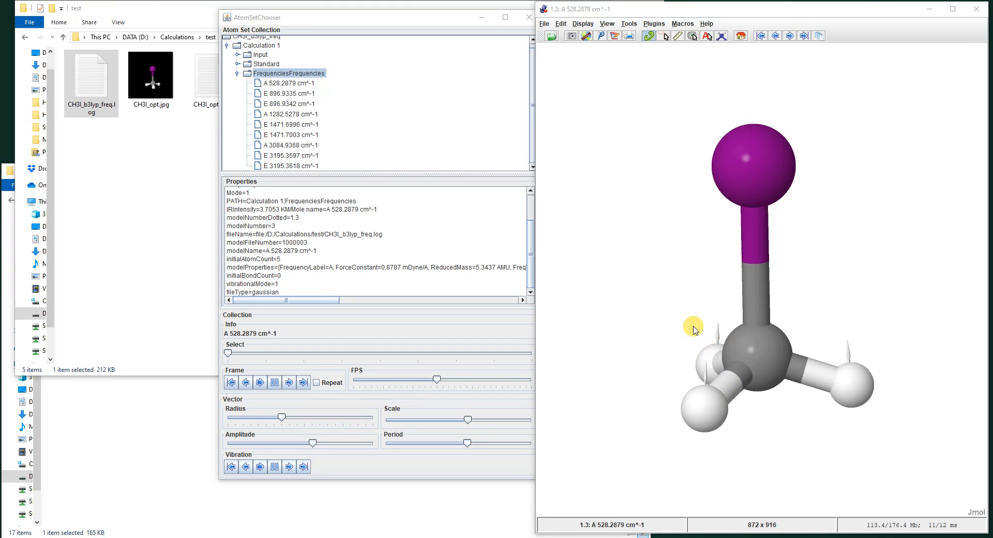
Stop the vibration animation of the A 528.2879 cm^-1 mode and close the AtomSetChooser.
left_click(274, 467)
left_click(529, 18)
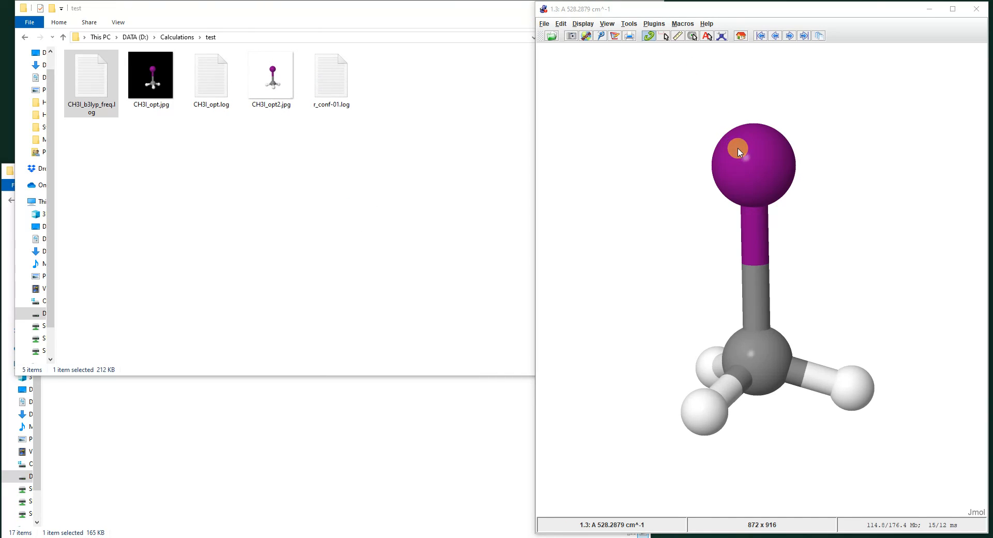
Open the Measurements window, move it off the molecule, and measure the distance from the iodine atom to the carbon atom.
left_click(677, 36)
left_click_drag(830, 129, 480, 125)
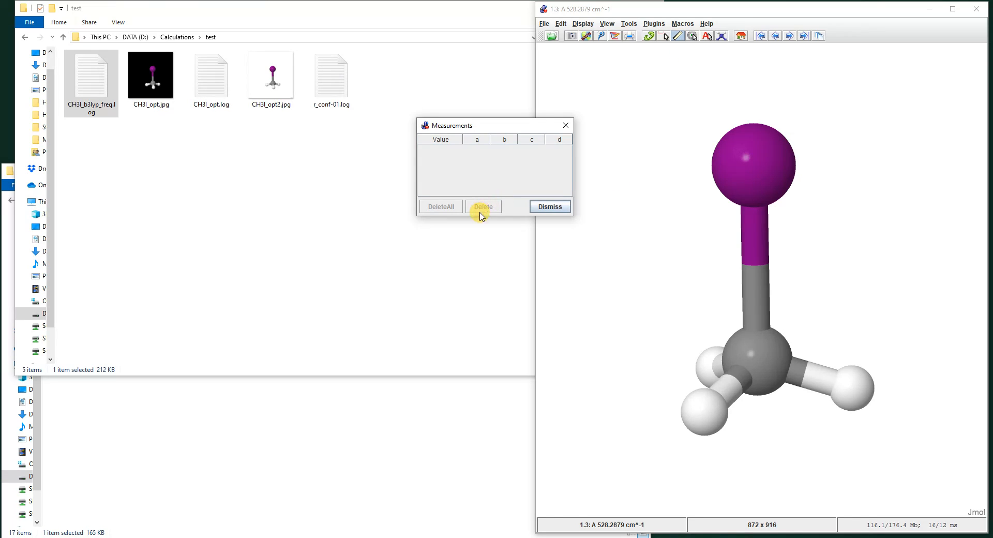
left_click_drag(497, 125, 469, 231)
left_click(759, 176)
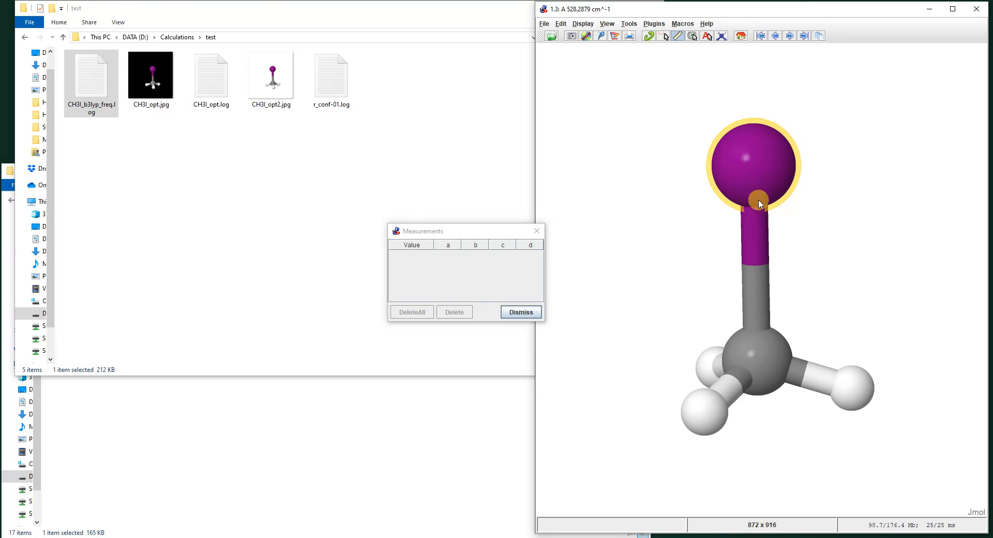
left_click(759, 357)
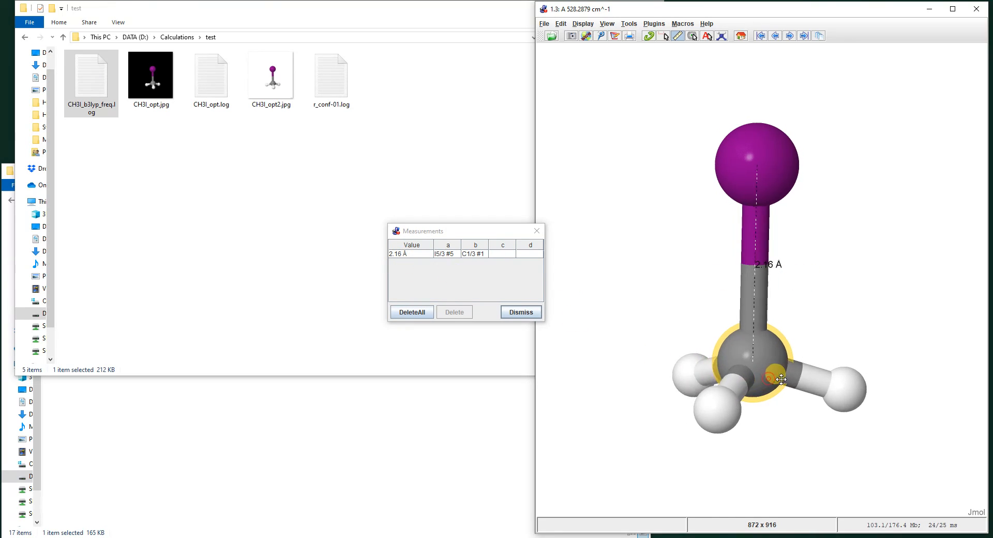
Measure the distances from the carbon atom to each of the three hydrogen atoms.
left_click(756, 366)
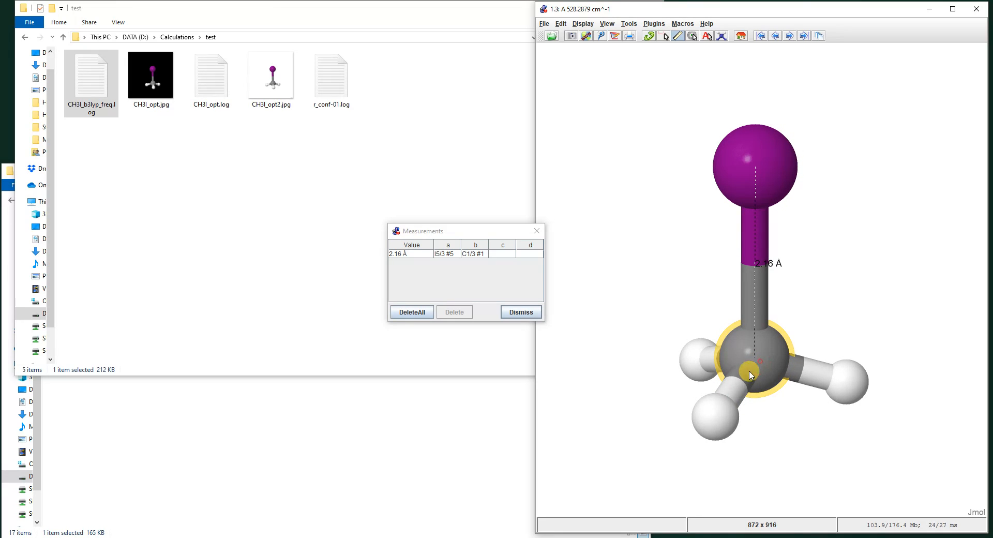
left_click(714, 423)
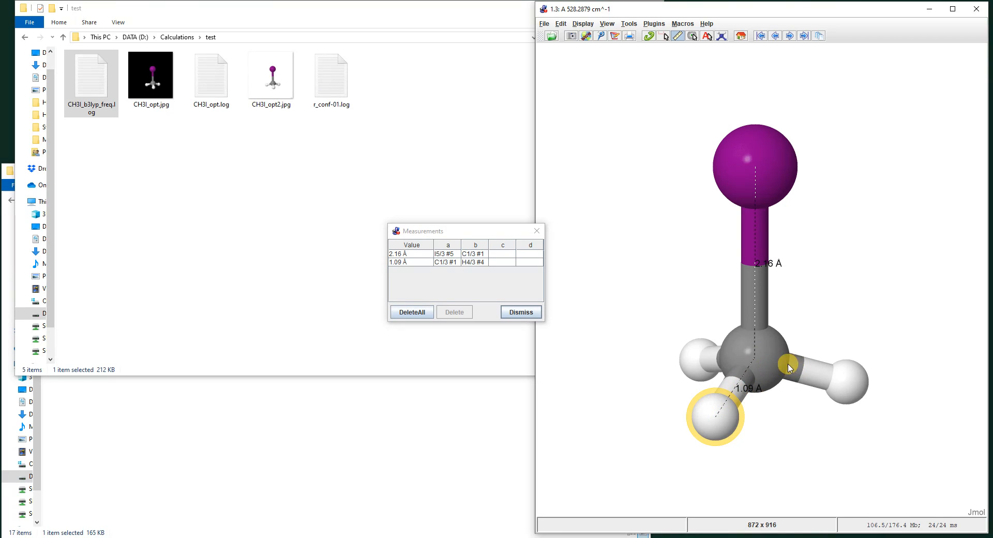
left_click(767, 365)
left_click(843, 381)
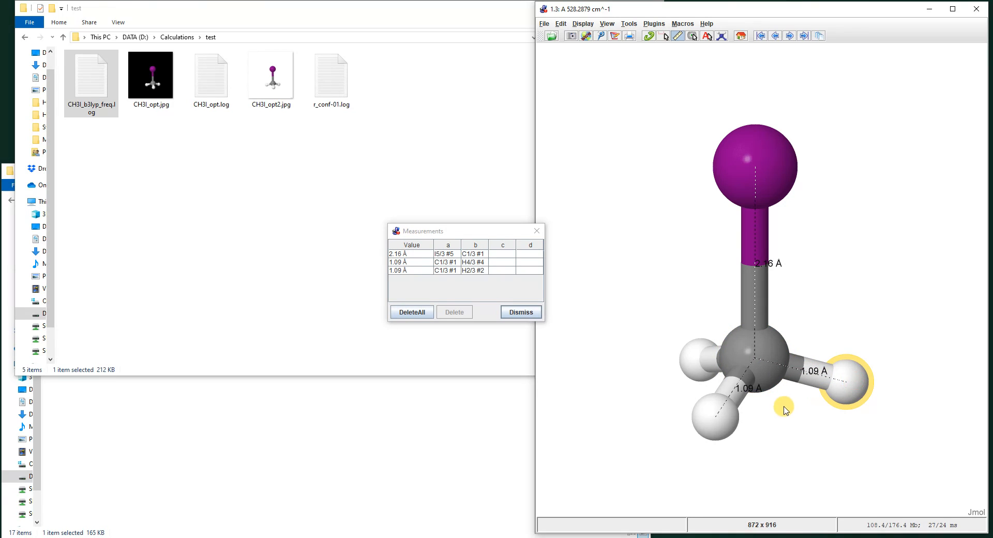
left_click(688, 360)
left_click_drag(792, 364, 826, 385)
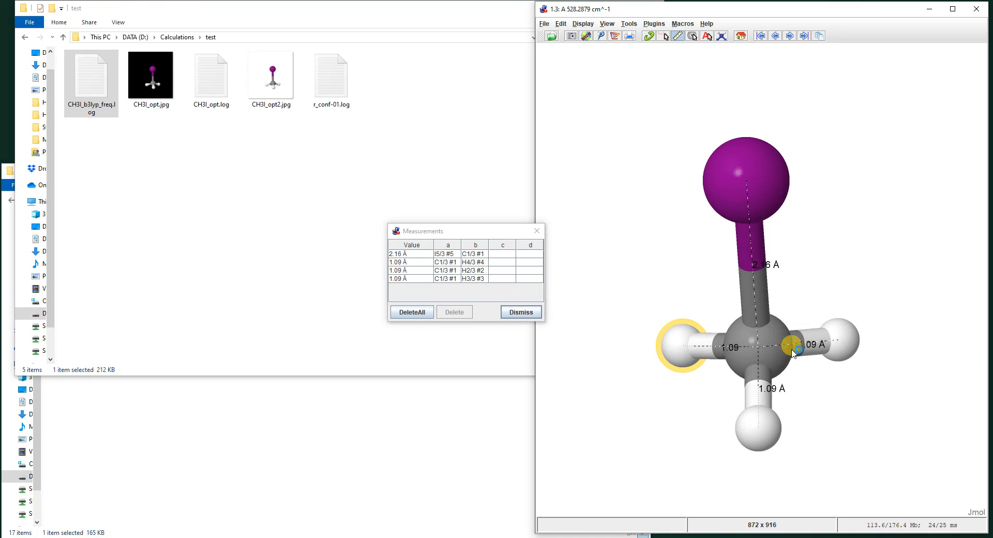
Center the view on the iodine atom, recenter it on the carbon atom, and rotate the molecule around it.
left_click(692, 36)
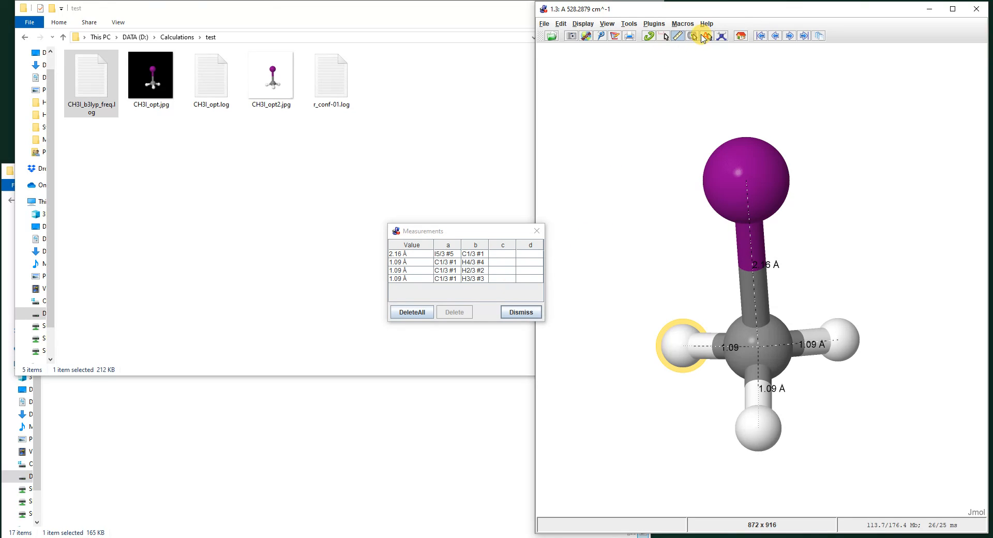
left_click(760, 187)
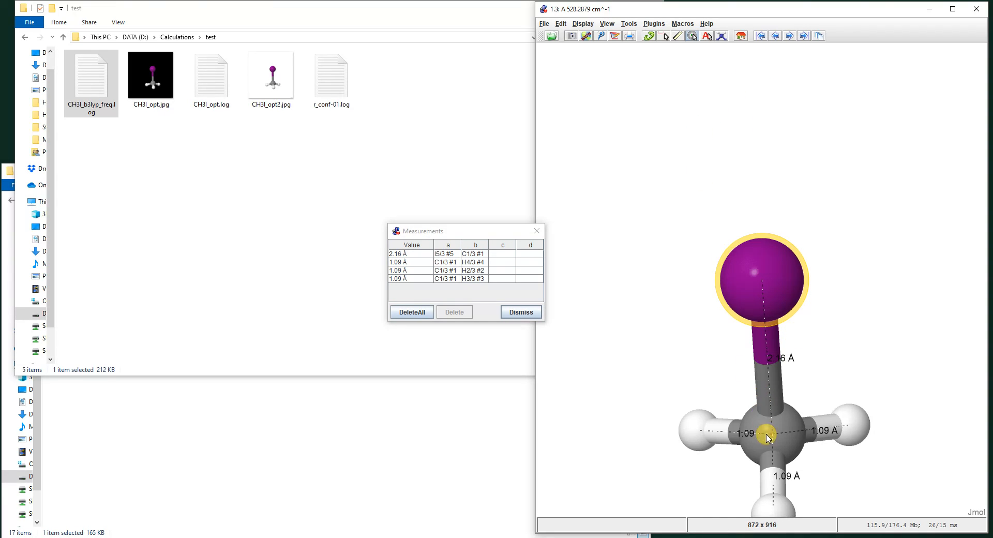
left_click_drag(766, 435, 744, 284)
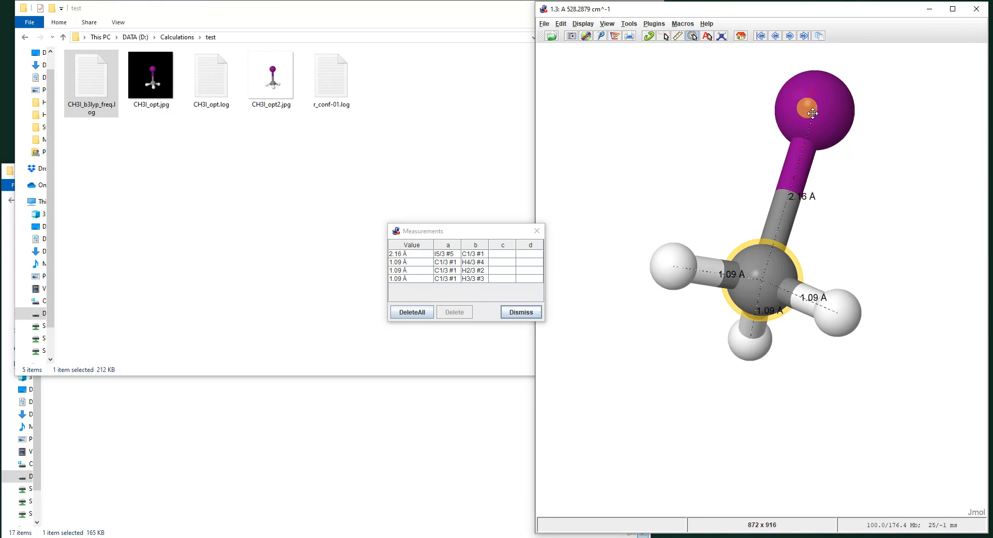
left_click_drag(812, 113, 763, 177)
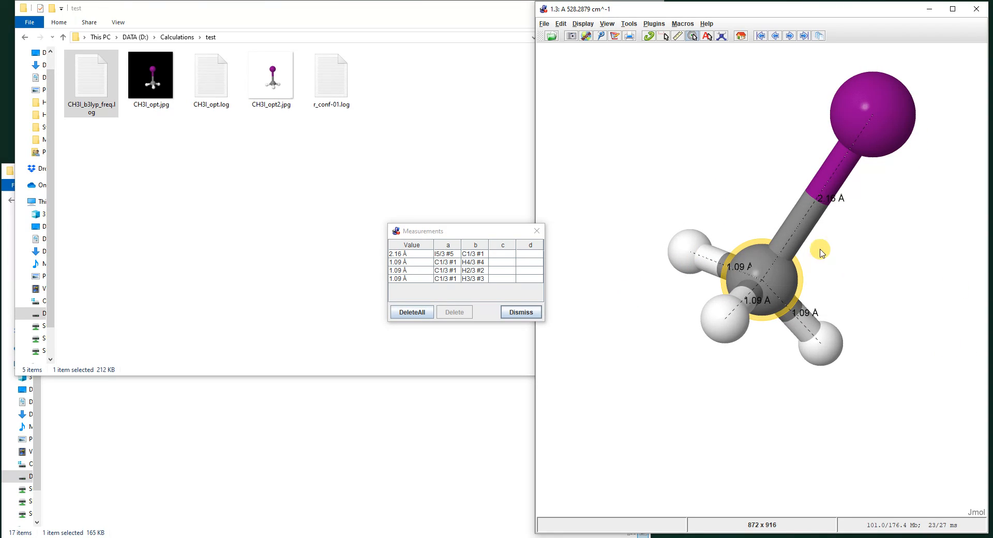
Turn off atom centering and export the molecule view with its distance labels as the JPEG image CH3I_b3lyp_freq.jpg in the test folder.
left_click(693, 36)
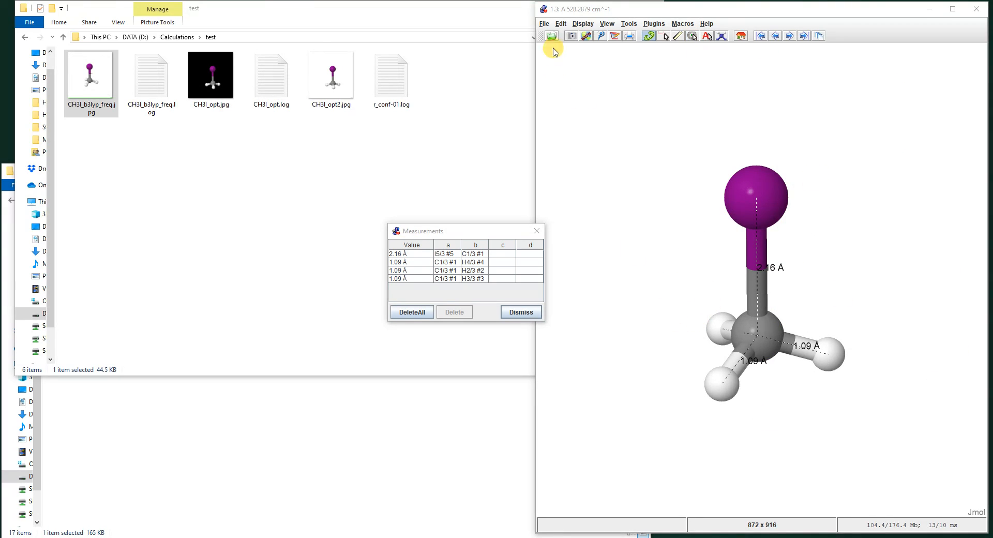
left_click(545, 24)
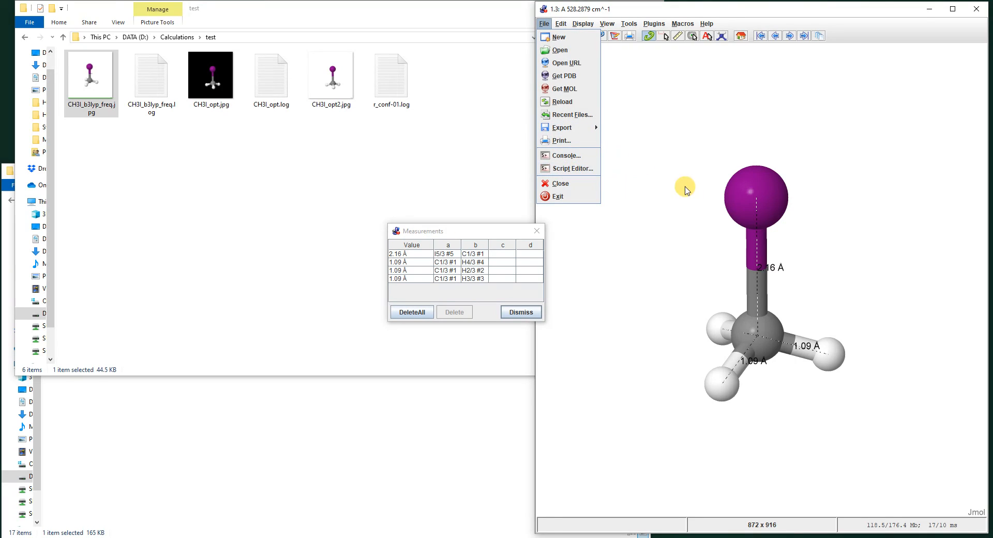
mouse_move(590, 129)
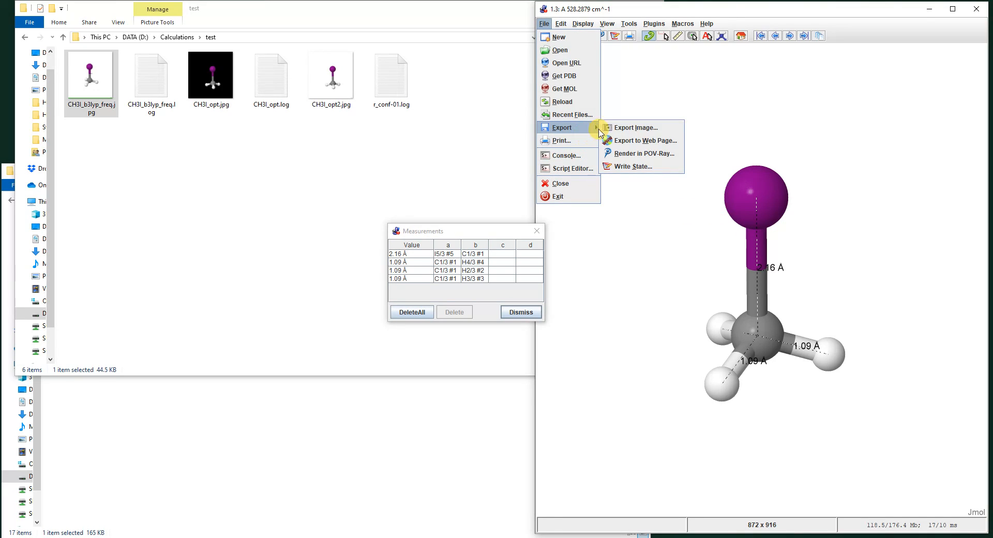
left_click(627, 128)
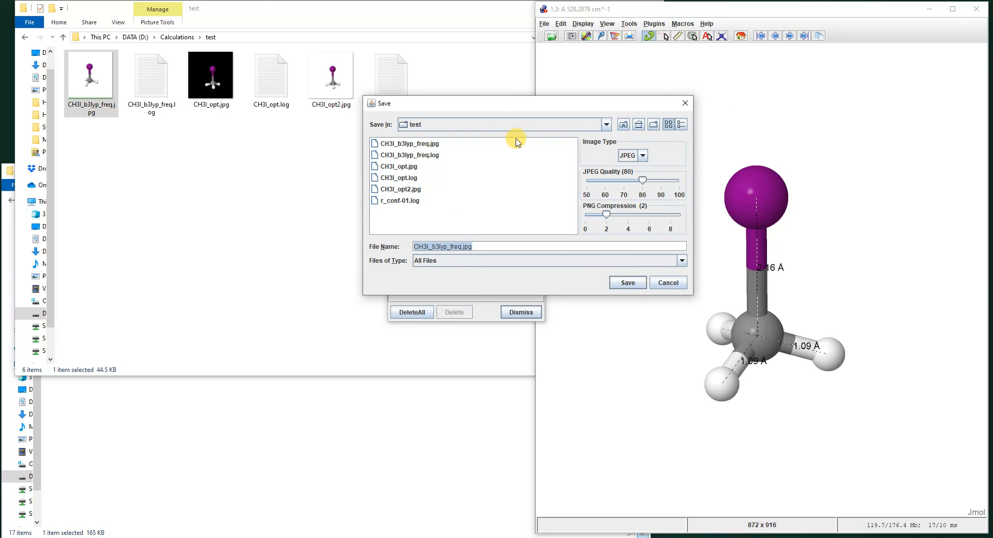
left_click(625, 280)
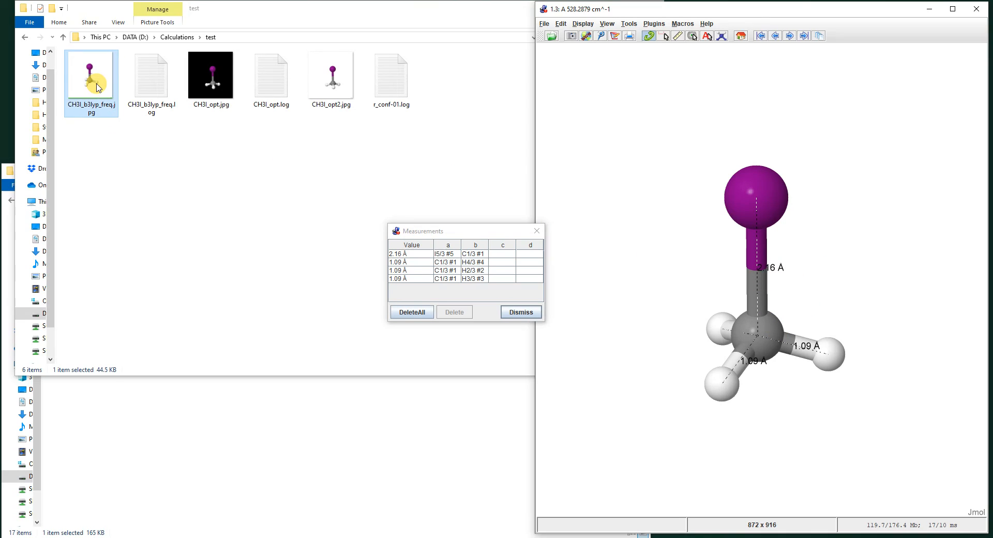
Open the exported CH3I_b3lyp_freq.jpg from the test folder, check the molecule and its distance labels, and close the image viewer.
left_click(85, 106)
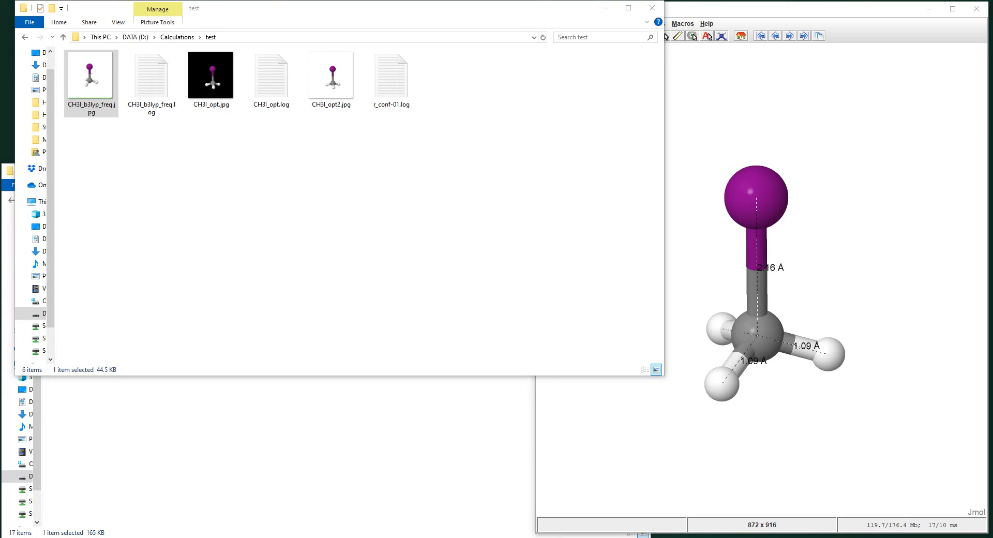
left_click_drag(357, 91, 361, 80)
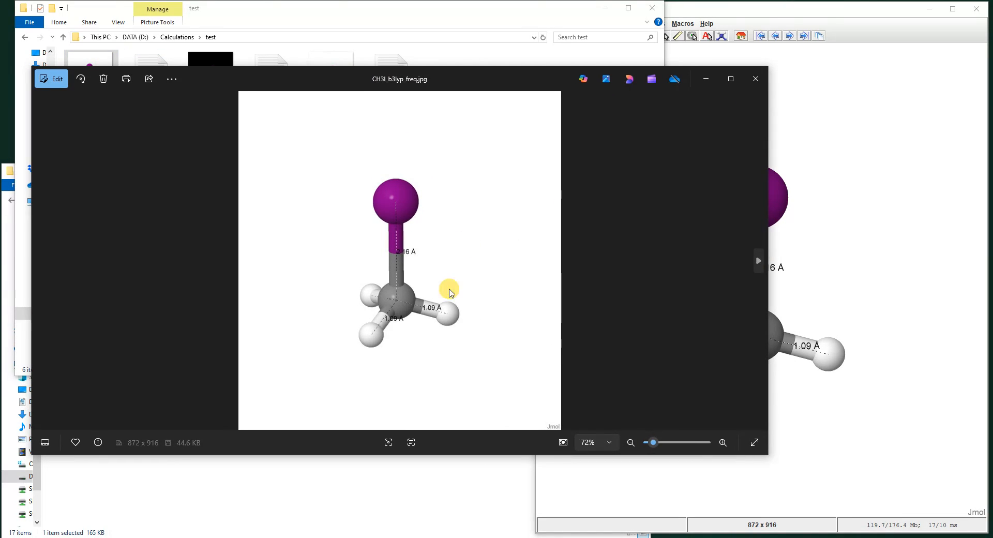
scroll(392, 287, "up", 3)
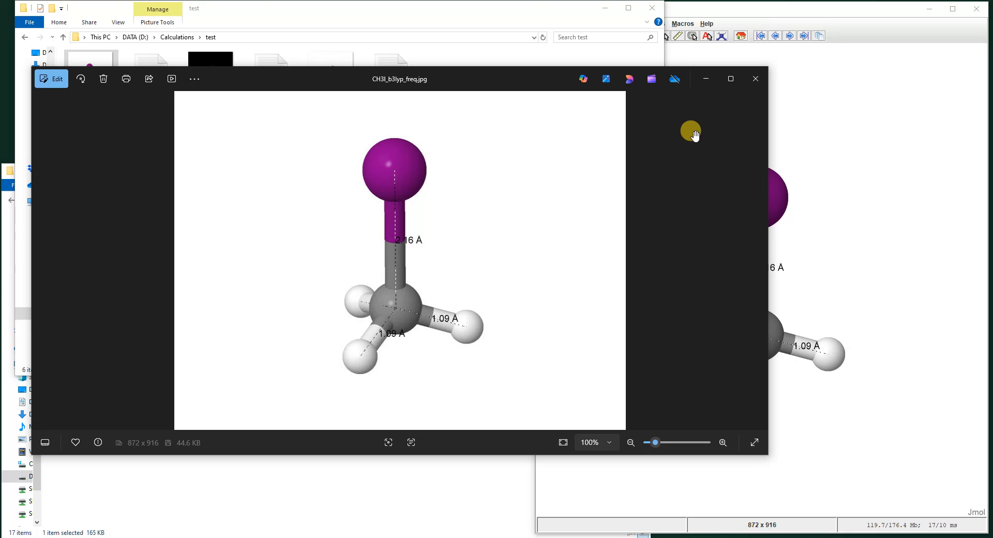
left_click(751, 83)
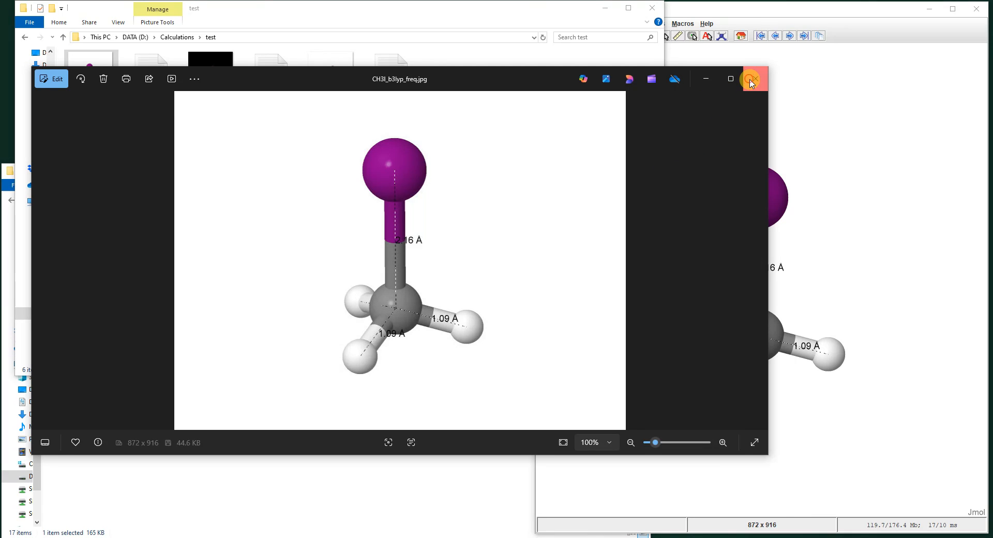
Switch back to Jmol and move the Measurements window fully clear of the molecule window.
left_click(869, 29)
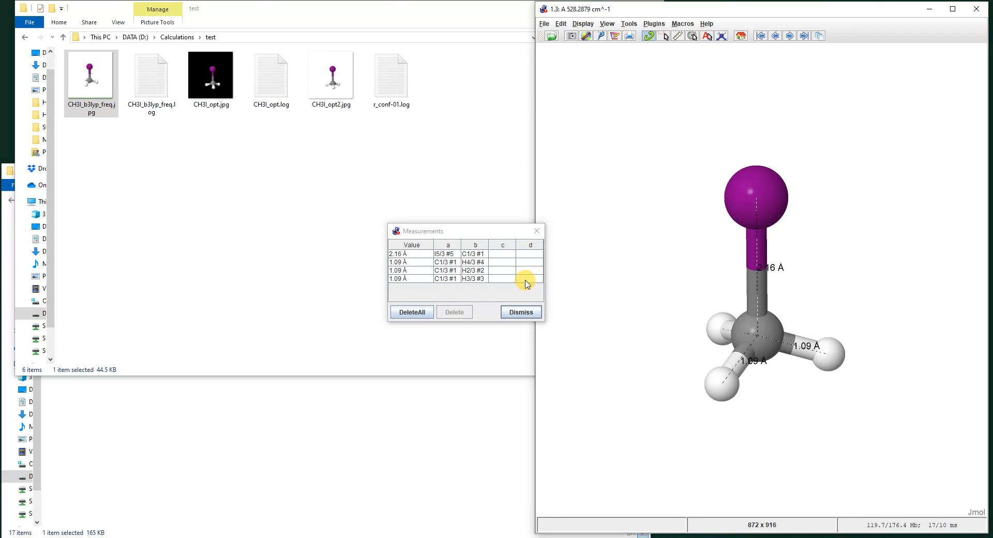
left_click_drag(491, 234, 479, 245)
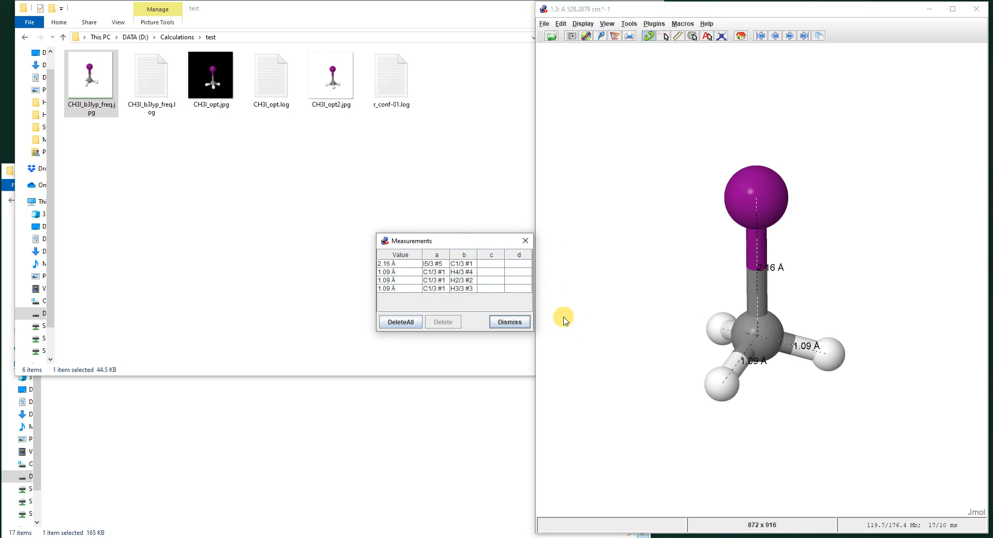